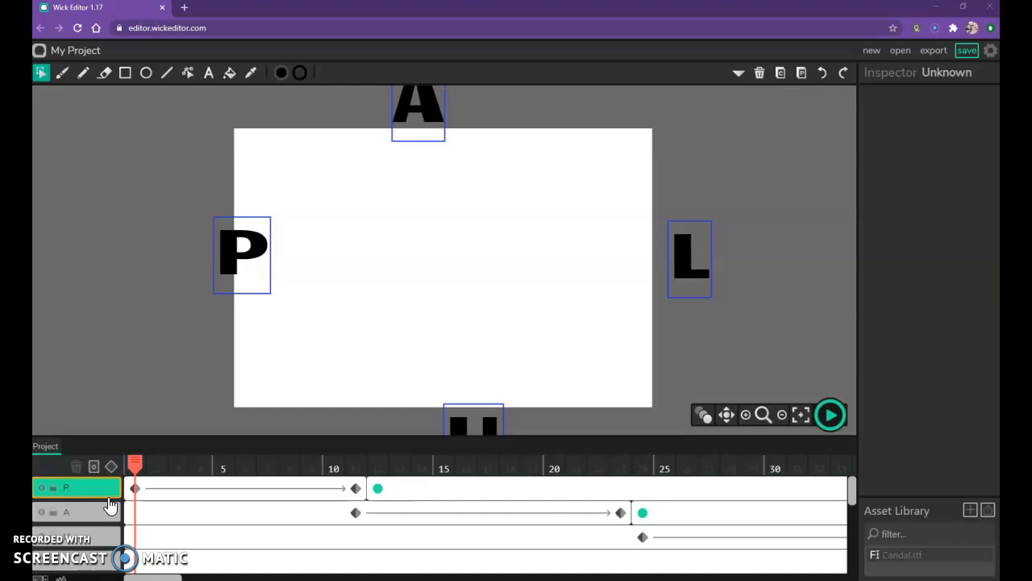
Step: Play the letter animation to preview it, and stop the playback
{"action": "key", "text": "Return"}
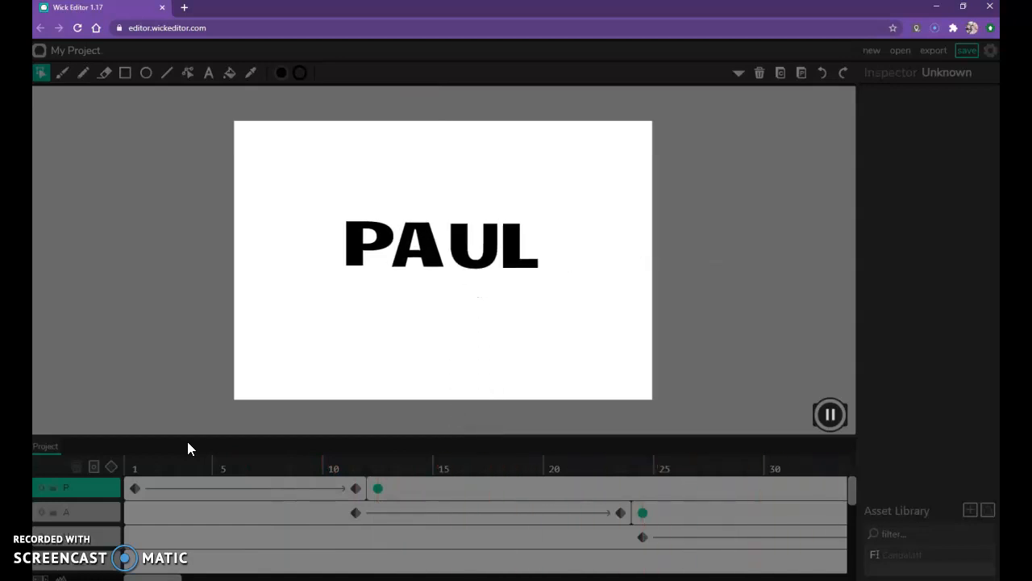
{"action": "key", "text": "Return"}
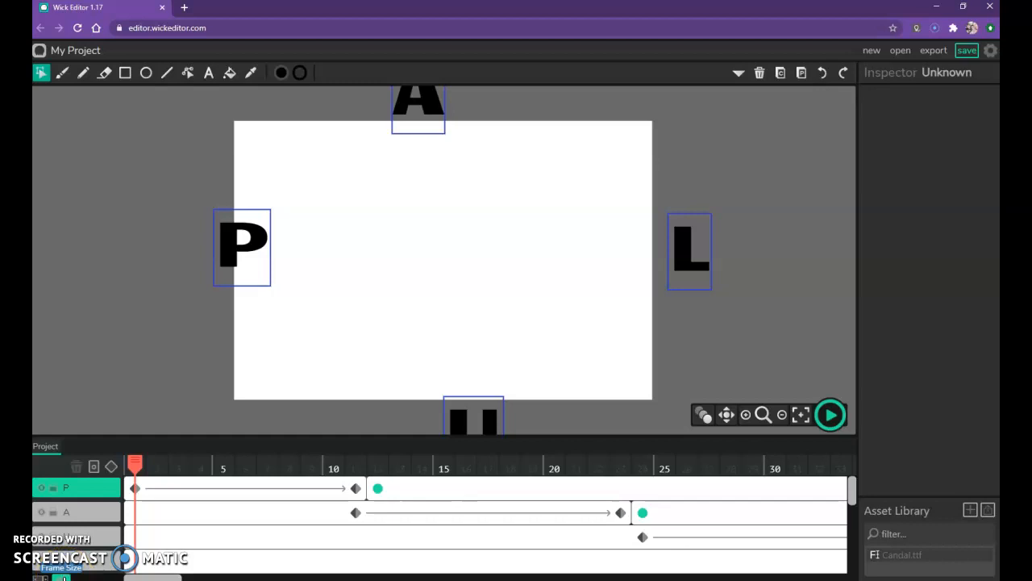
Step: Add a new blank frame at frame 60 on each of the four letter layers
{"action": "left_click_drag", "start_coordinate": [58, 568], "coordinate": [51, 568]}
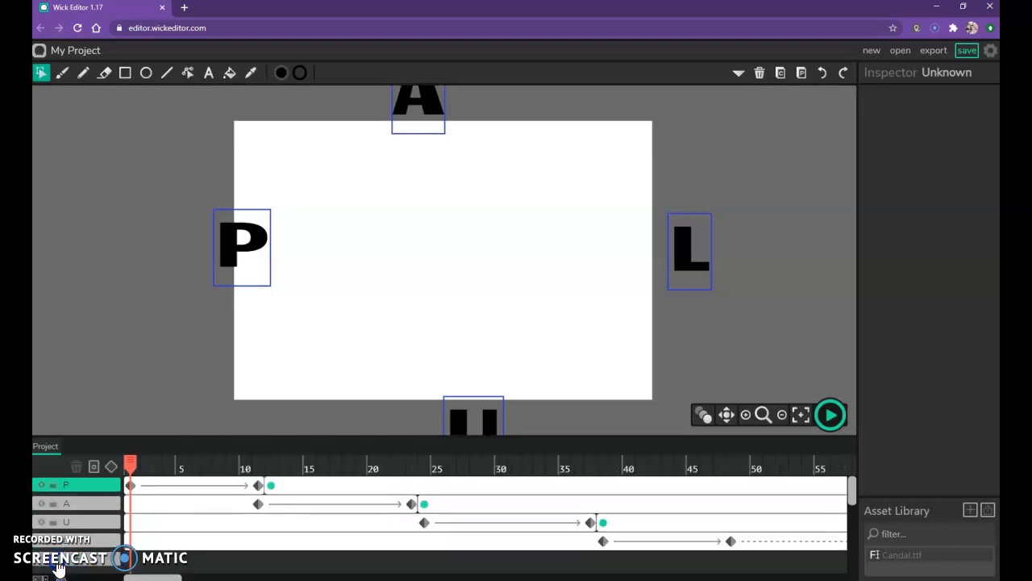
{"action": "mouse_move", "coordinate": [304, 436]}
{"action": "left_mouse_down"}
{"action": "mouse_move", "coordinate": [304, 454]}
{"action": "mouse_move", "coordinate": [309, 417]}
{"action": "mouse_move", "coordinate": [312, 434]}
{"action": "left_mouse_up"}
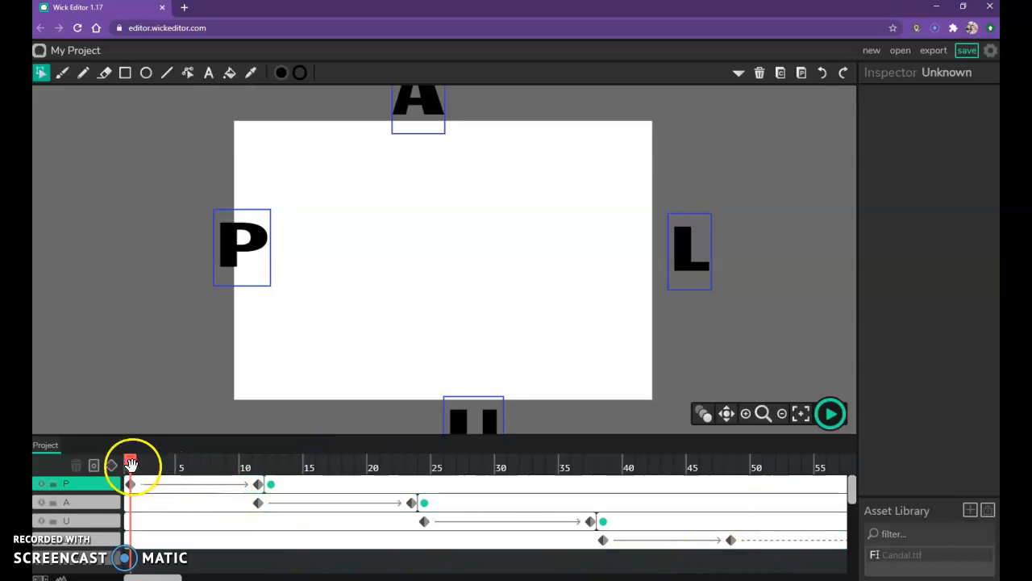
{"action": "left_click_drag", "start_coordinate": [131, 463], "coordinate": [845, 467]}
{"action": "left_click_drag", "start_coordinate": [780, 470], "coordinate": [453, 463]}
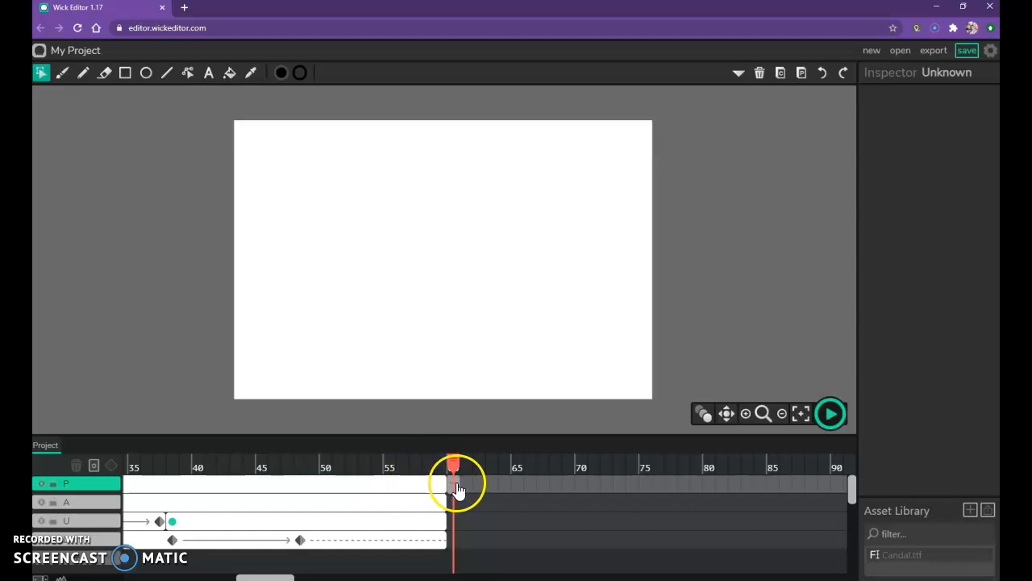
{"action": "left_click", "coordinate": [453, 484]}
{"action": "left_click", "coordinate": [451, 502]}
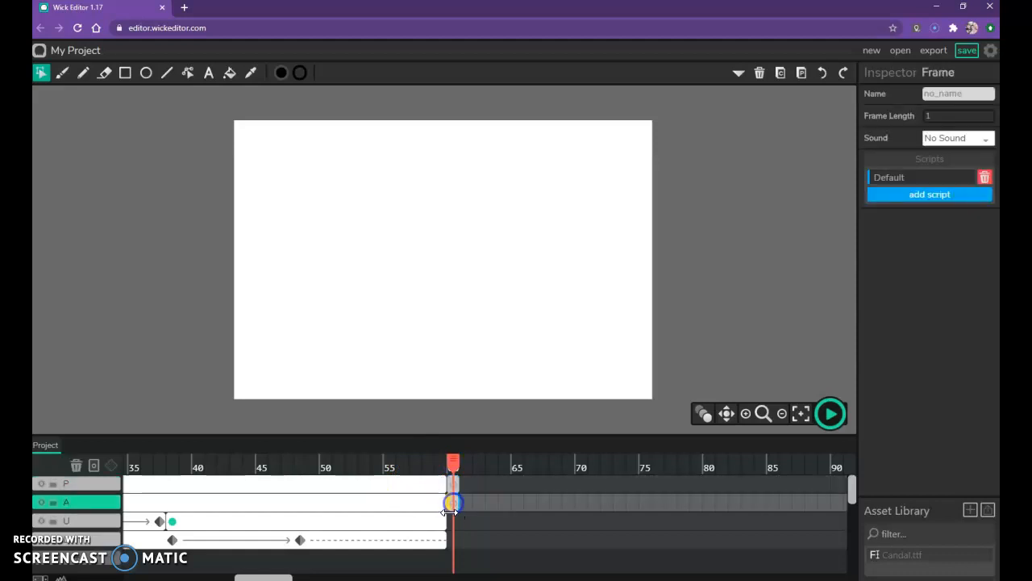
{"action": "left_click", "coordinate": [452, 521]}
{"action": "left_click", "coordinate": [454, 539]}
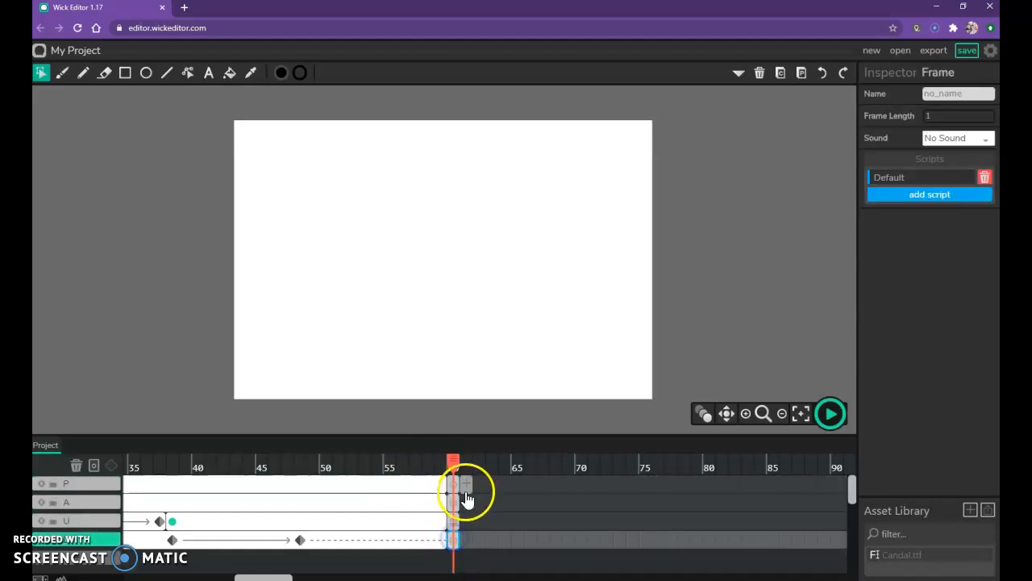
Step: Extend the new frames at frame 60 on all four letter layers to a length of 12 frames
{"action": "left_click_drag", "start_coordinate": [458, 482], "coordinate": [601, 496]}
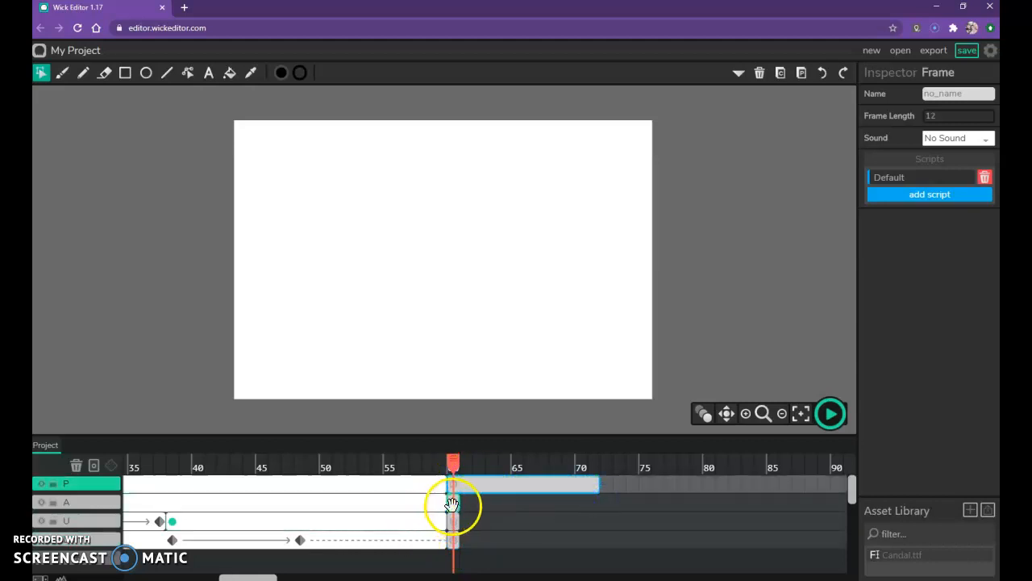
{"action": "left_click_drag", "start_coordinate": [457, 506], "coordinate": [600, 504]}
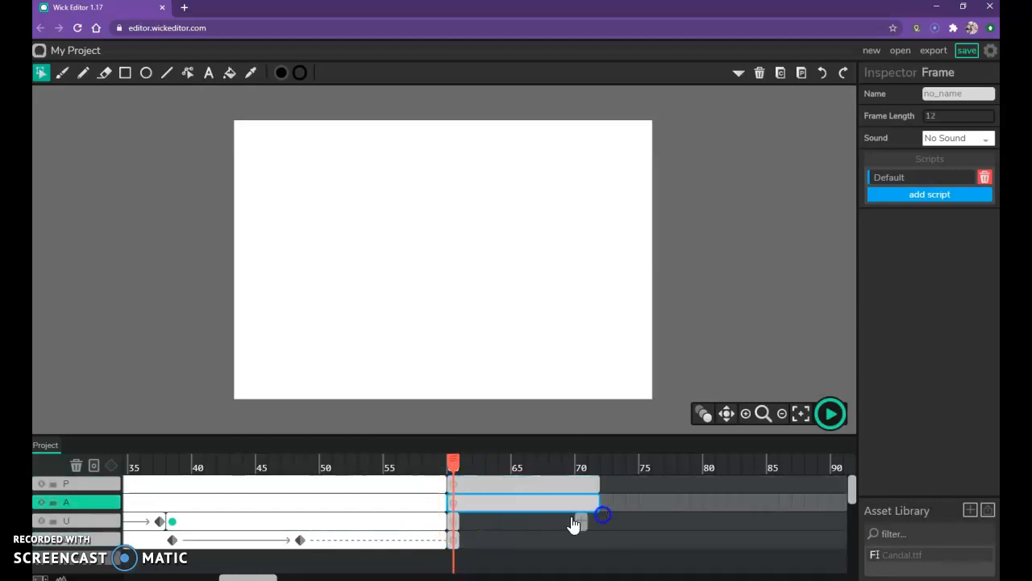
{"action": "left_click_drag", "start_coordinate": [459, 523], "coordinate": [600, 521]}
{"action": "left_click_drag", "start_coordinate": [456, 544], "coordinate": [608, 546]}
Step: Copy the letter P from frame 59 and paste it in the same place at frame 60 on the P layer
{"action": "left_click", "coordinate": [438, 489]}
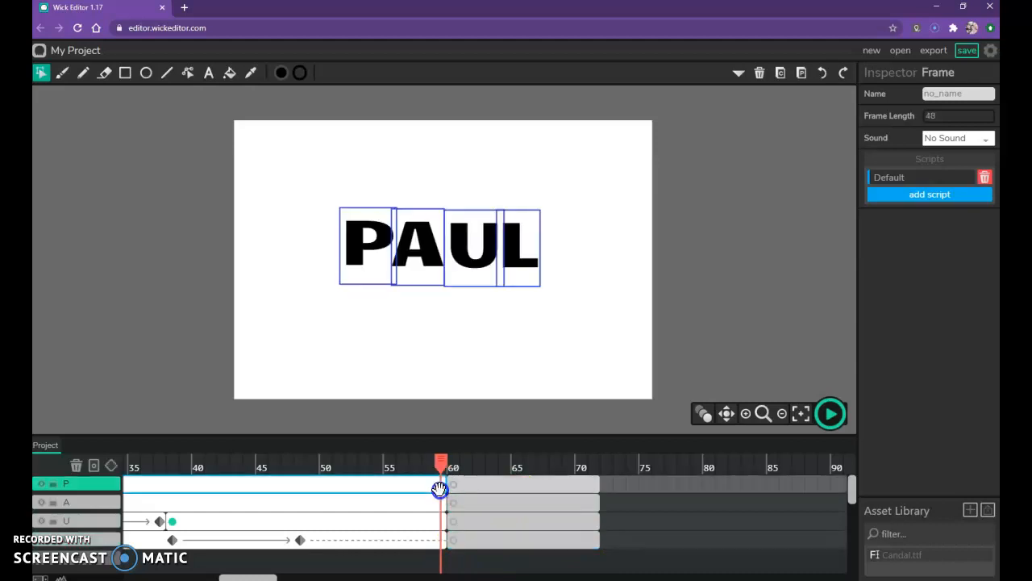
{"action": "left_click", "coordinate": [370, 288]}
{"action": "left_click", "coordinate": [437, 364]}
{"action": "left_click", "coordinate": [457, 481]}
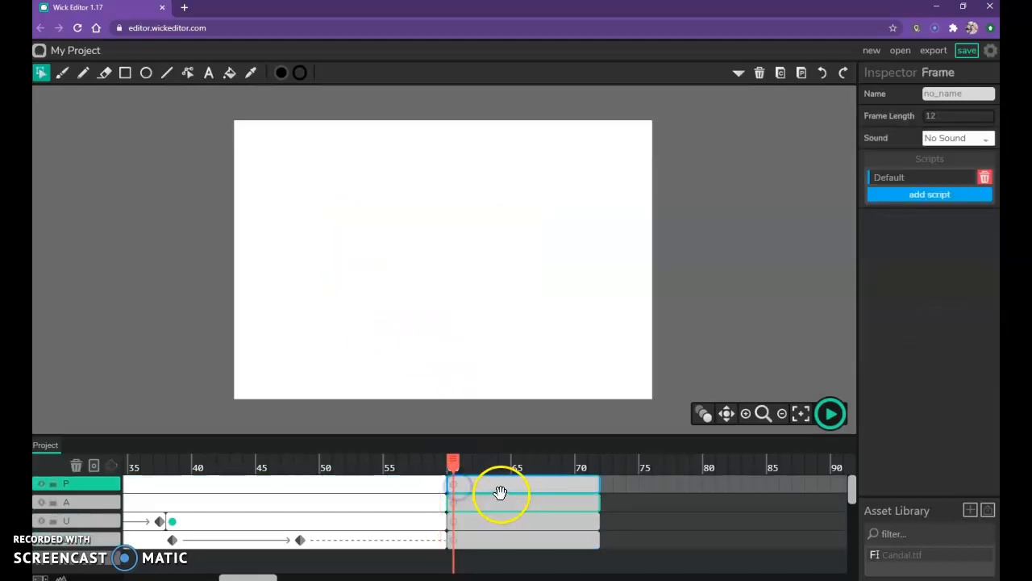
{"action": "key", "text": "ctrl+v"}
{"action": "mouse_move", "coordinate": [453, 458]}
{"action": "left_mouse_down"}
{"action": "mouse_move", "coordinate": [578, 472]}
{"action": "mouse_move", "coordinate": [447, 478]}
{"action": "left_mouse_up"}
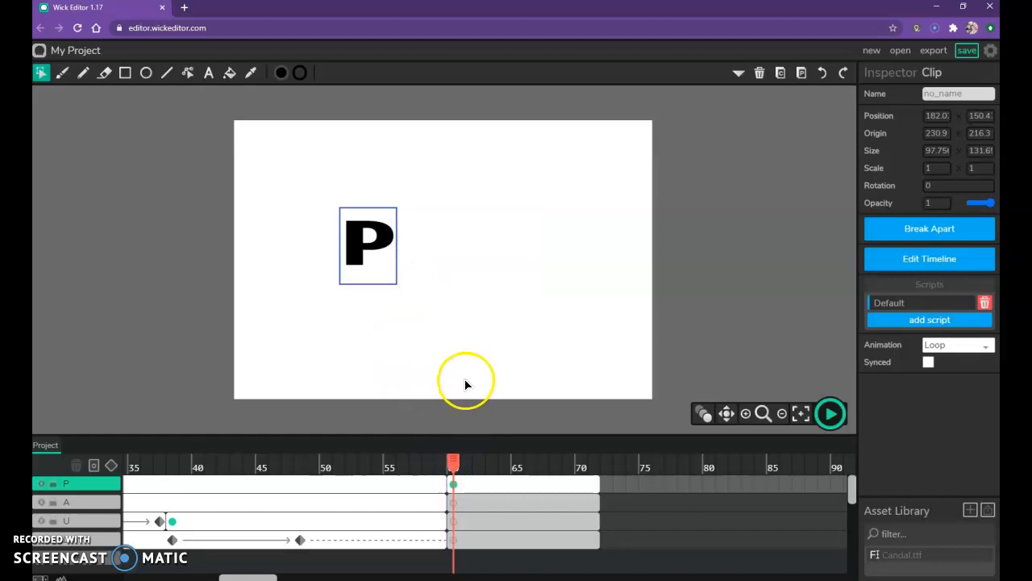
Step: Add tween keyframes at frames 60 and 71 on the P layer and select the end keyframe
{"action": "left_click", "coordinate": [455, 488]}
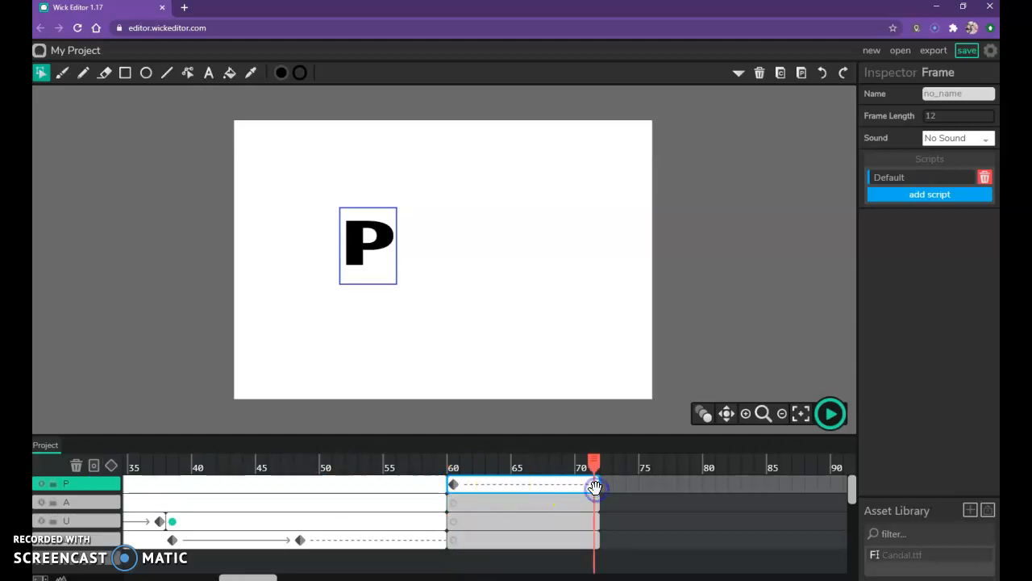
{"action": "left_click", "coordinate": [111, 465]}
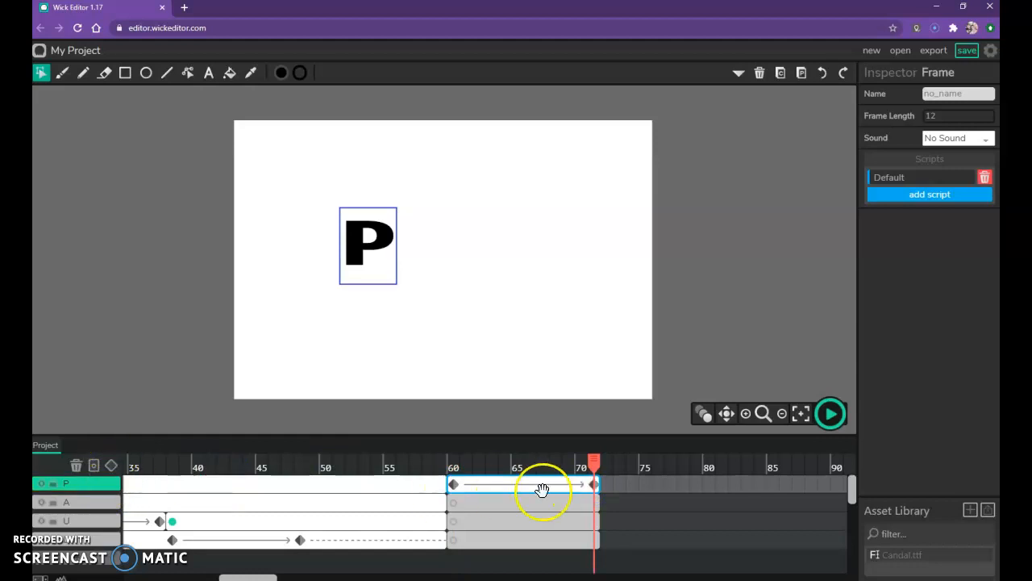
{"action": "left_click_drag", "start_coordinate": [592, 461], "coordinate": [589, 482]}
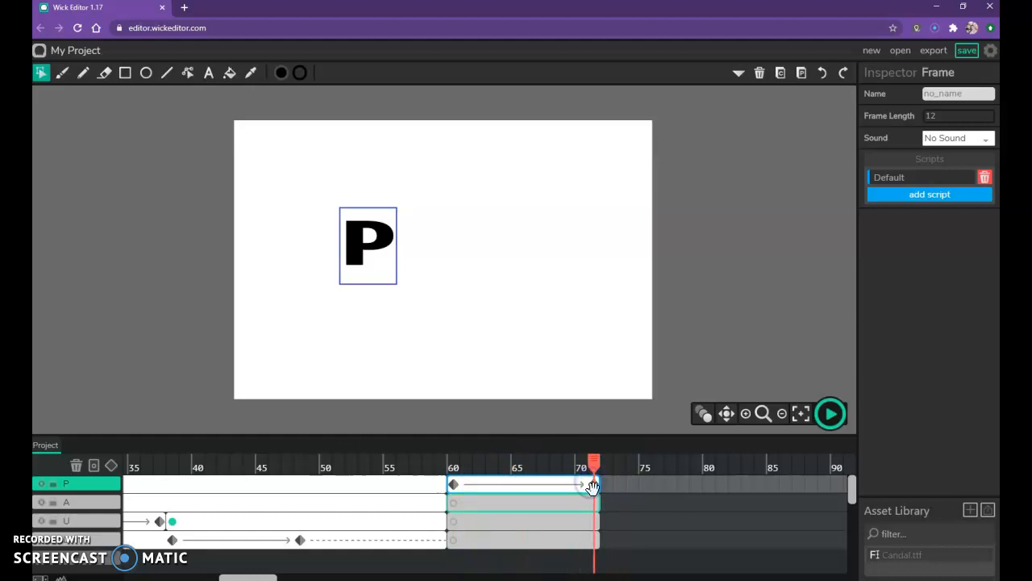
{"action": "left_click", "coordinate": [591, 485]}
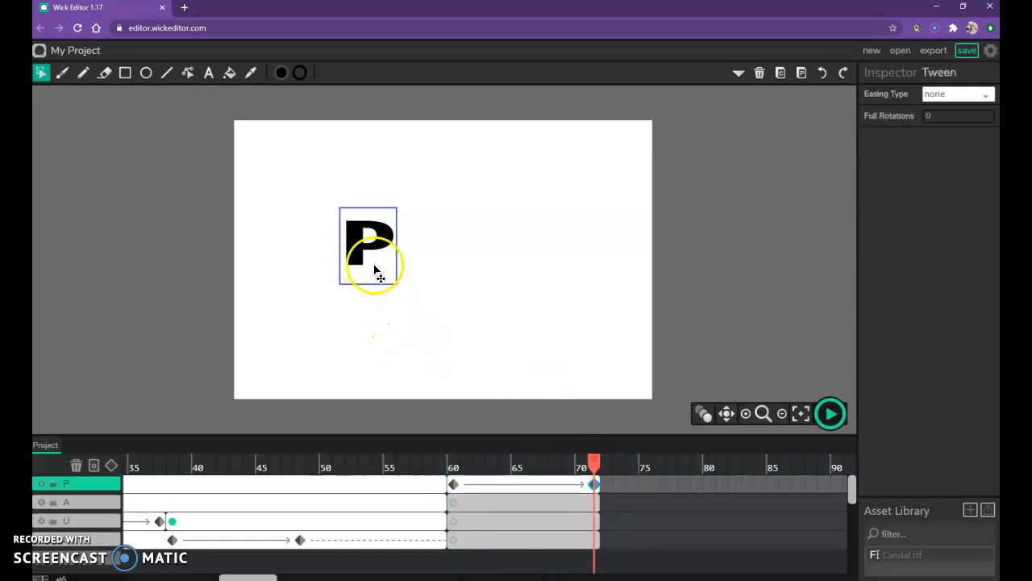
Step: At frame 71, move the letter P off the stage's lower-left corner, scaled to about 1.85 by 2.14 and rotated about -21.6°
{"action": "left_click_drag", "start_coordinate": [367, 264], "coordinate": [198, 375]}
{"action": "left_click_drag", "start_coordinate": [225, 315], "coordinate": [251, 269]}
{"action": "left_click", "coordinate": [131, 265]}
{"action": "left_click_drag", "start_coordinate": [132, 261], "coordinate": [91, 281]}
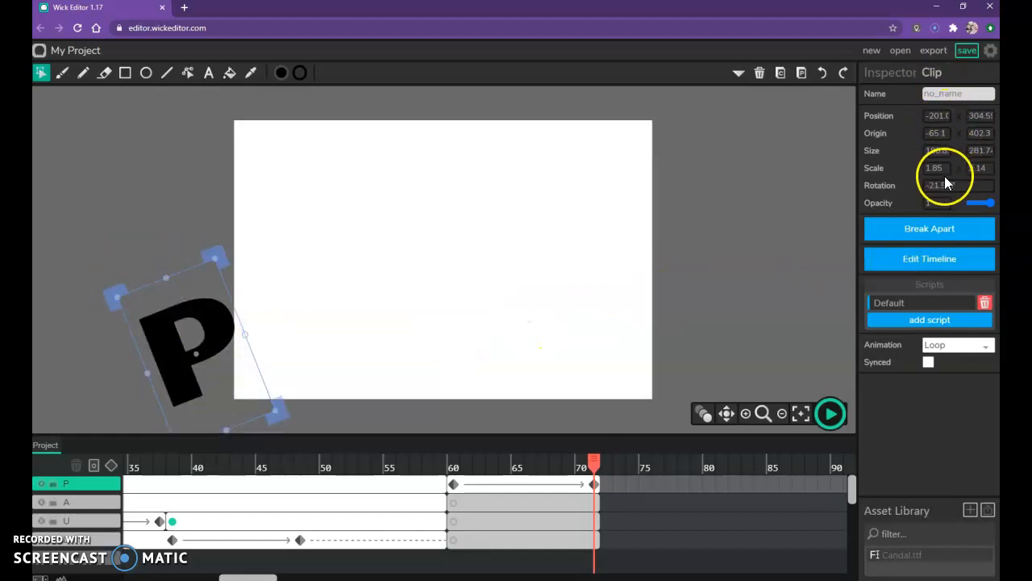
Step: Set the letter P's opacity to 0 at frame 71 and scrub back to frame 60 to review the exit
{"action": "left_click_drag", "start_coordinate": [991, 201], "coordinate": [968, 205]}
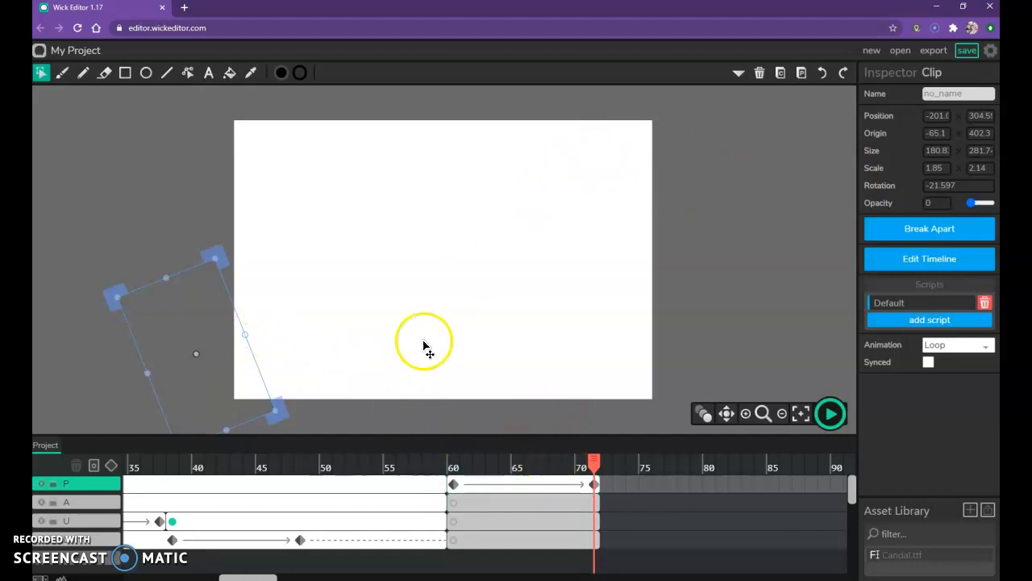
{"action": "left_click", "coordinate": [473, 224]}
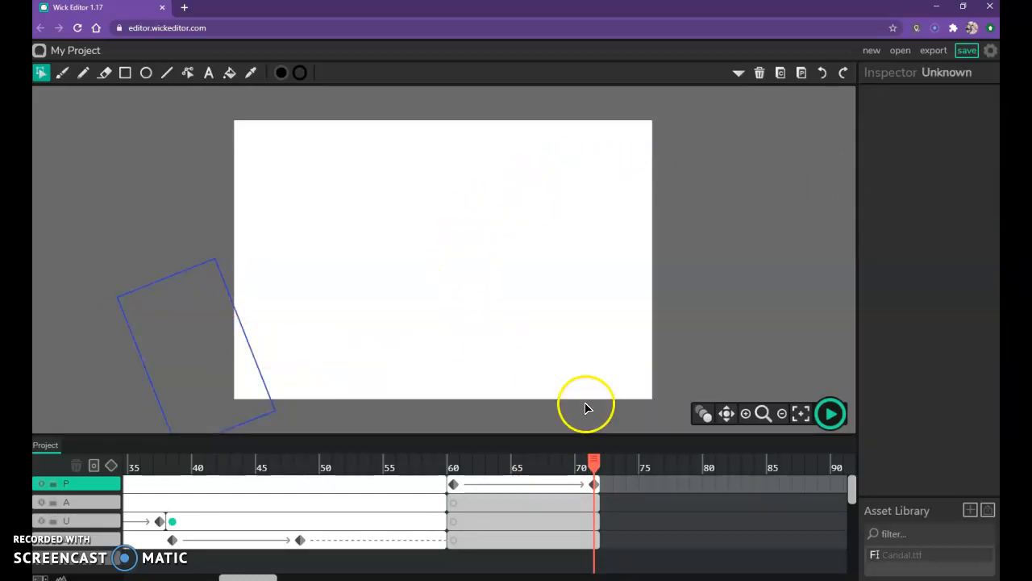
{"action": "left_click_drag", "start_coordinate": [594, 461], "coordinate": [455, 476]}
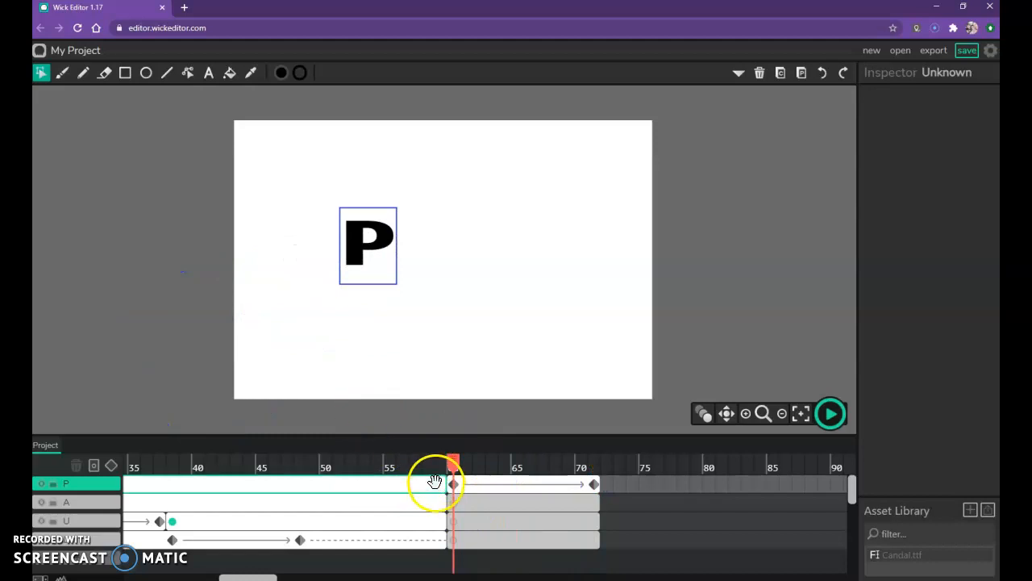
Step: Copy the letter A from frame 59 and paste it in the same place at frame 60 on the A layer
{"action": "left_click_drag", "start_coordinate": [454, 468], "coordinate": [442, 476]}
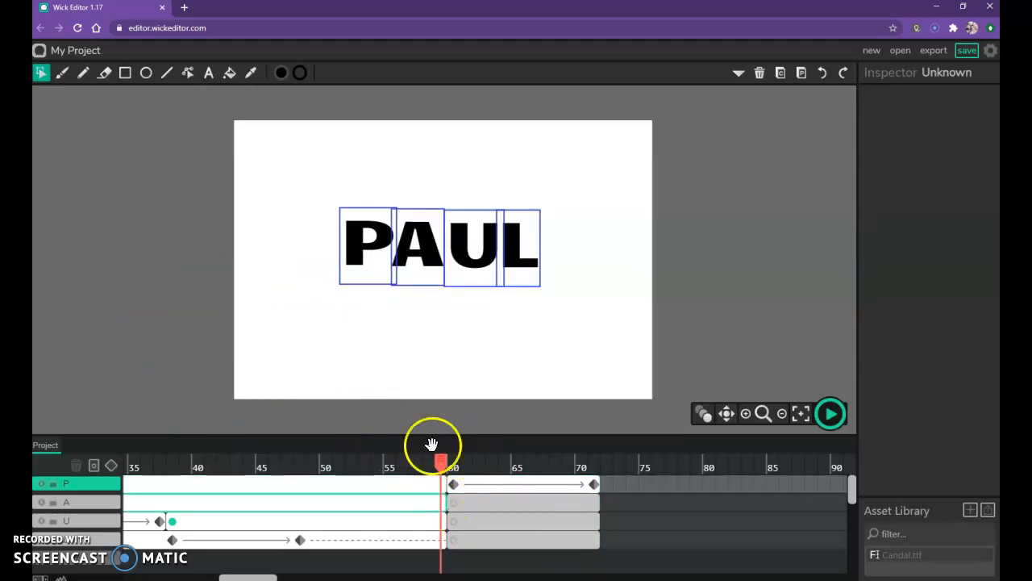
{"action": "left_click", "coordinate": [413, 270]}
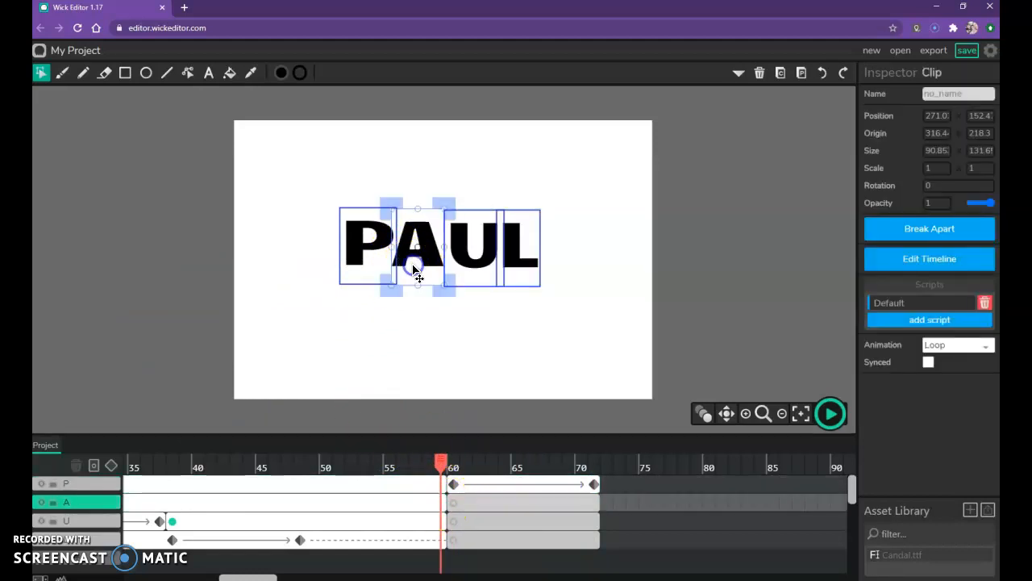
{"action": "left_click", "coordinate": [454, 502]}
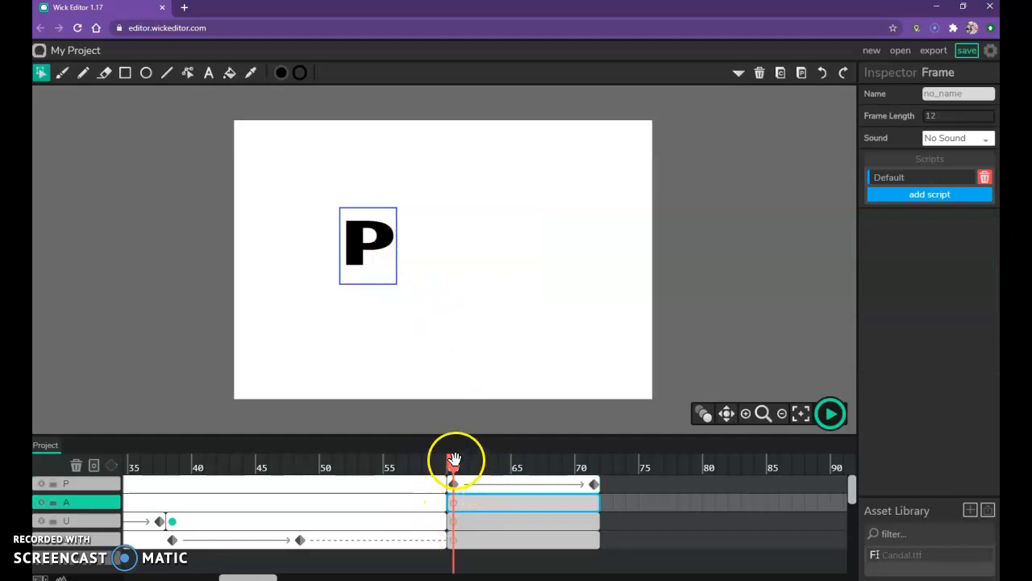
{"action": "left_click_drag", "start_coordinate": [457, 456], "coordinate": [440, 459]}
{"action": "left_click", "coordinate": [413, 262]}
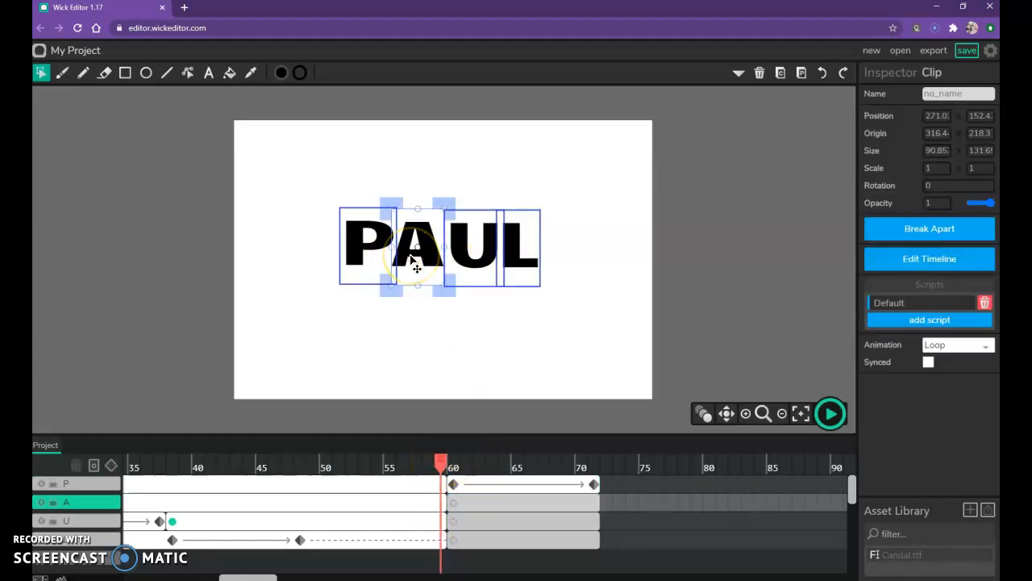
{"action": "left_click_drag", "start_coordinate": [442, 461], "coordinate": [453, 461]}
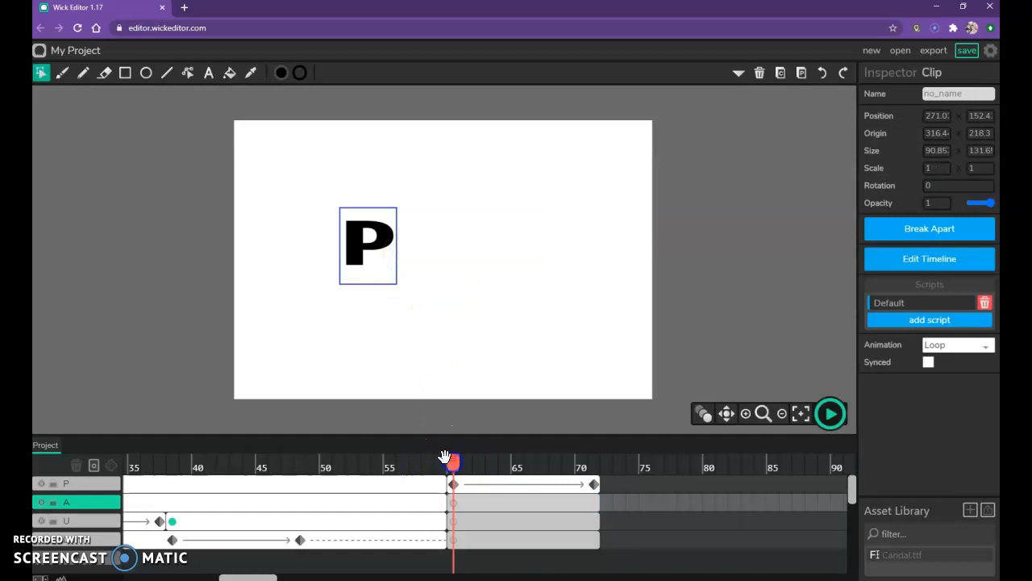
{"action": "key", "text": "ctrl+v"}
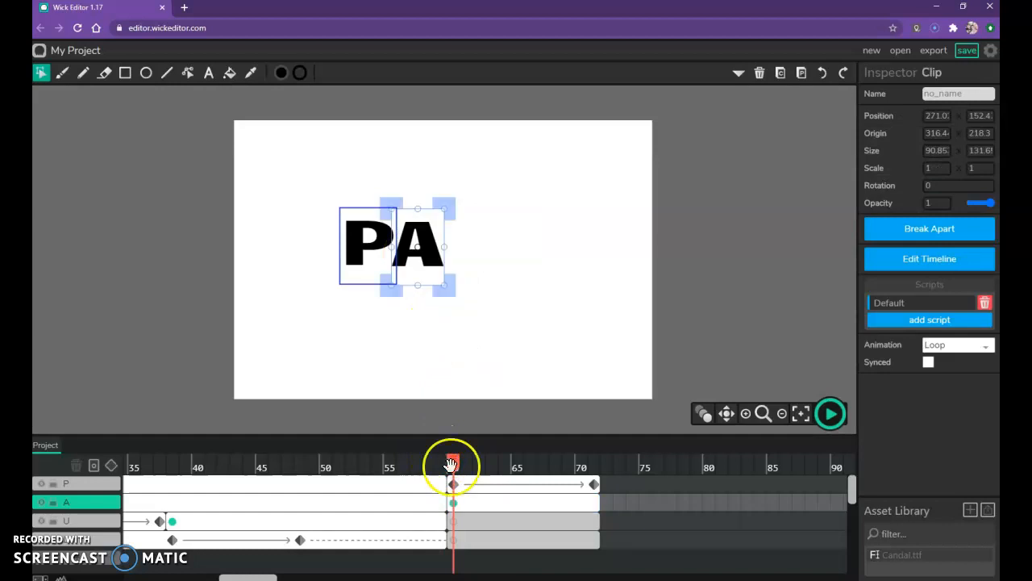
Step: Tween the letter A from frame 60 to 71, ending across the stage's bottom edge, scaled about 2.42 by 2.41 and rotated about 21.3°
{"action": "left_click", "coordinate": [115, 472]}
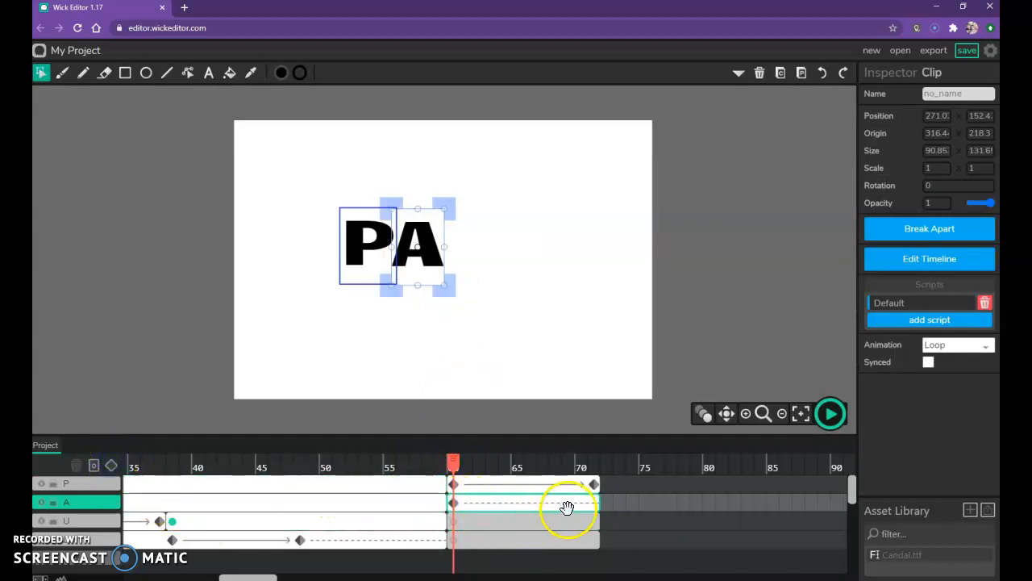
{"action": "left_click", "coordinate": [597, 505]}
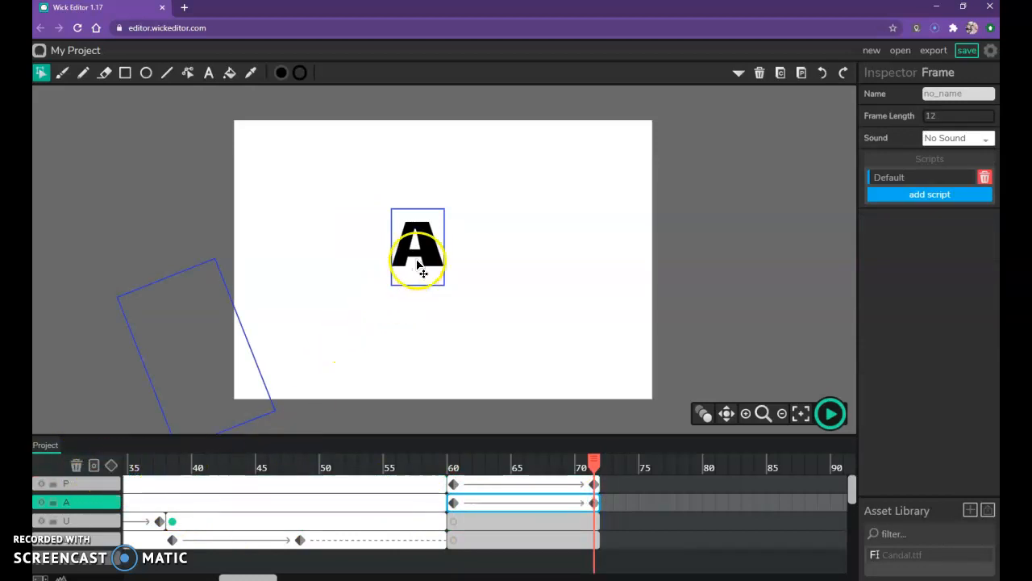
{"action": "left_click_drag", "start_coordinate": [419, 266], "coordinate": [337, 427]}
{"action": "left_click_drag", "start_coordinate": [363, 375], "coordinate": [460, 368]}
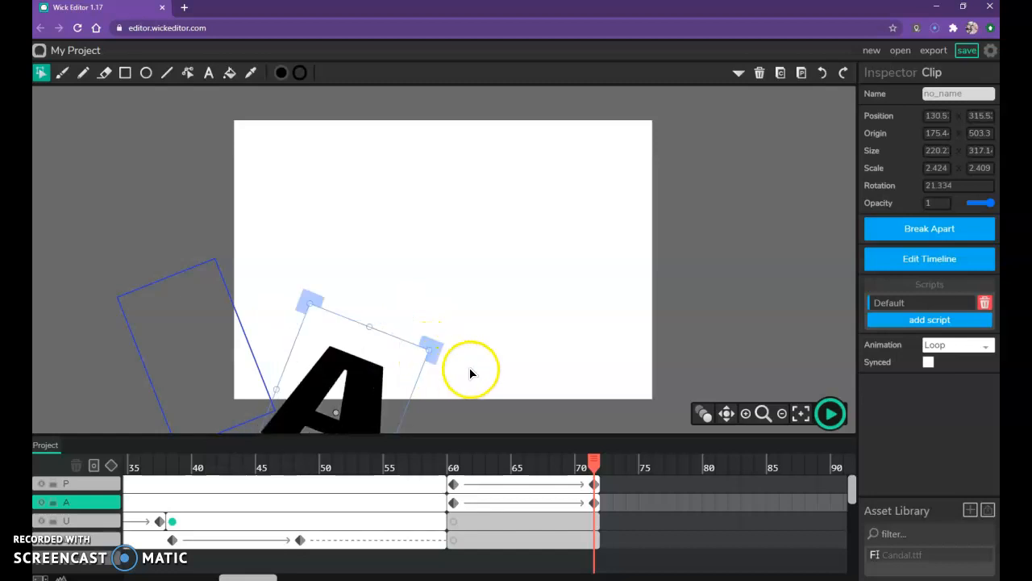
Step: Set the letter A's opacity to 0 at frame 71 so that it fades out at the end of its tween
{"action": "left_click_drag", "start_coordinate": [987, 203], "coordinate": [949, 209]}
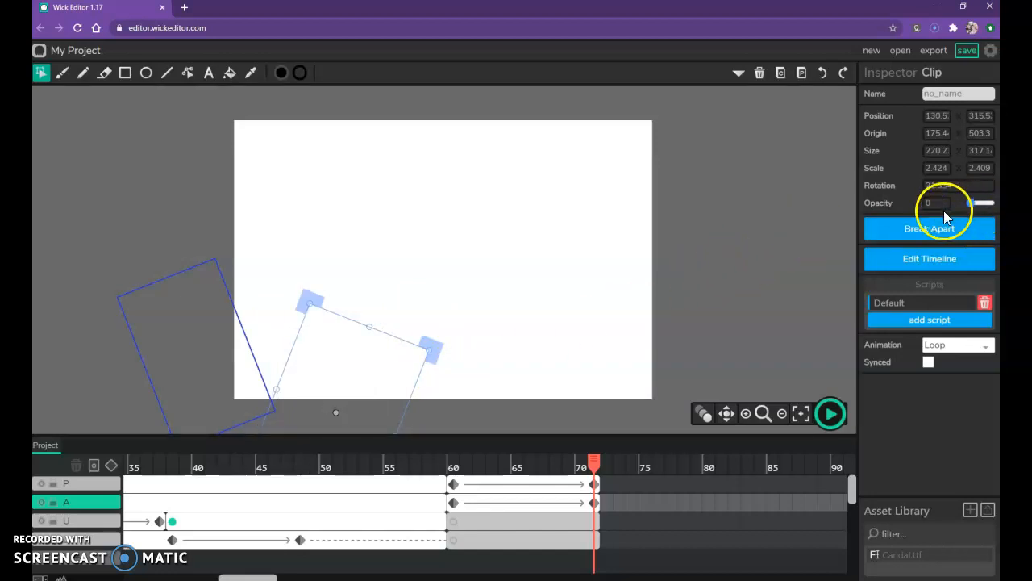
{"action": "mouse_move", "coordinate": [594, 466]}
{"action": "left_mouse_down"}
{"action": "mouse_move", "coordinate": [433, 468]}
{"action": "mouse_move", "coordinate": [578, 480]}
{"action": "mouse_move", "coordinate": [590, 467]}
{"action": "left_mouse_up"}
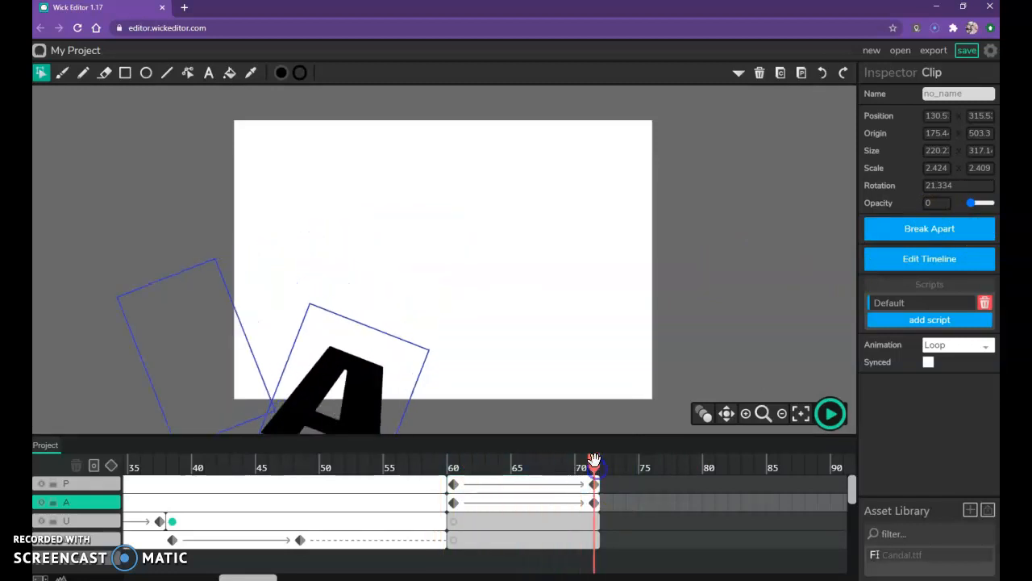
{"action": "left_click", "coordinate": [356, 398]}
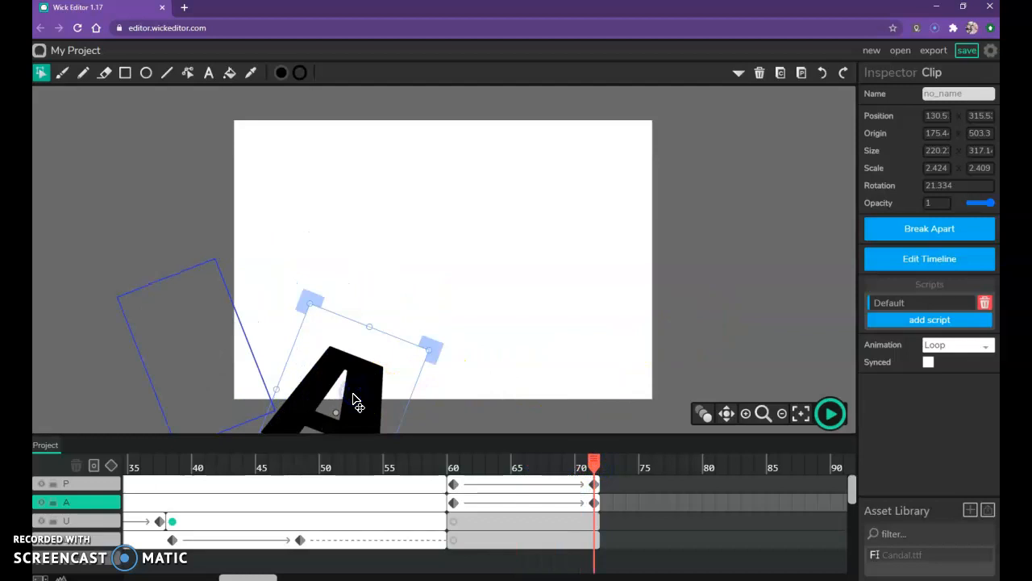
{"action": "left_click_drag", "start_coordinate": [985, 203], "coordinate": [963, 212]}
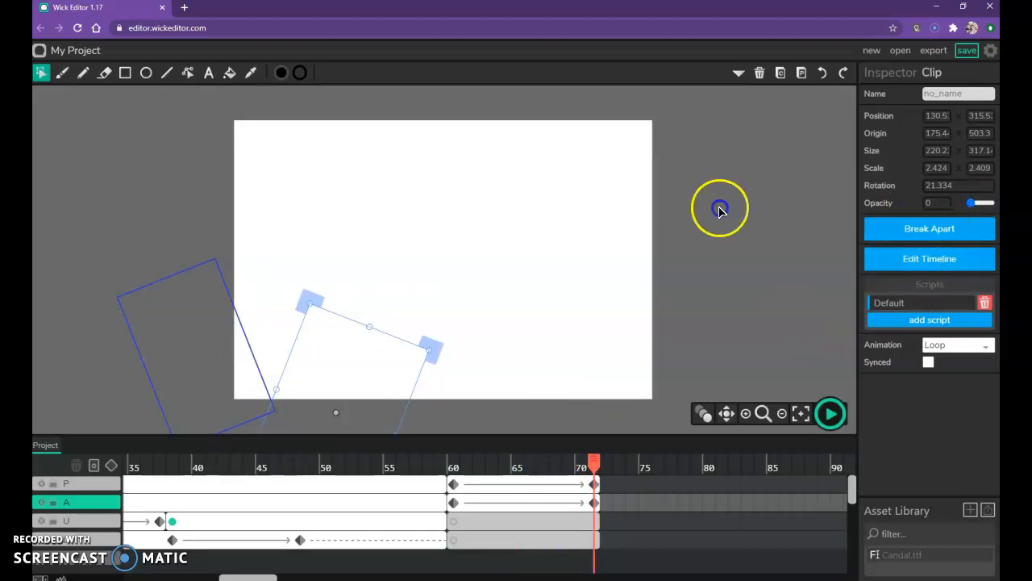
{"action": "left_click", "coordinate": [458, 239]}
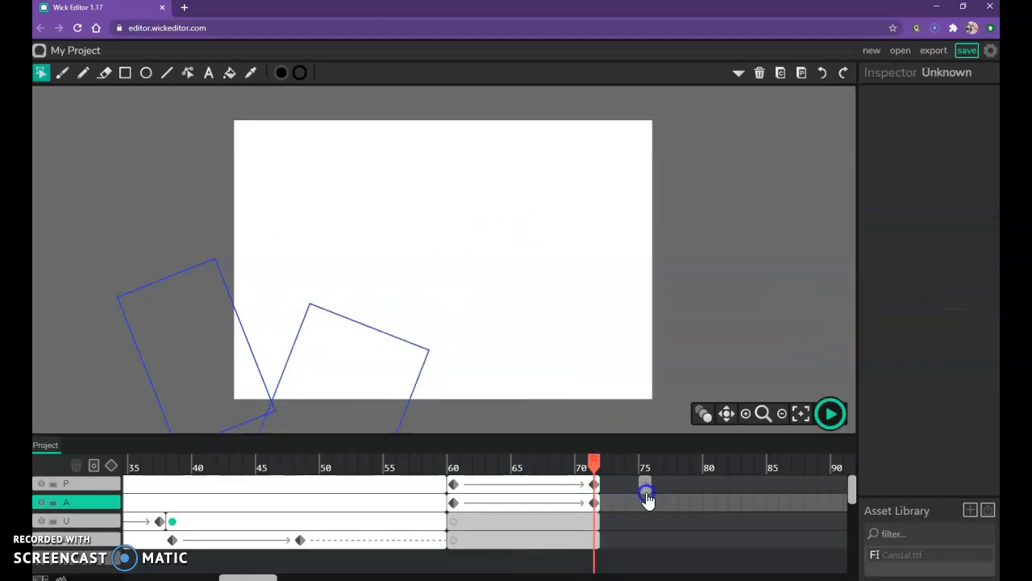
{"action": "left_click_drag", "start_coordinate": [594, 464], "coordinate": [599, 485]}
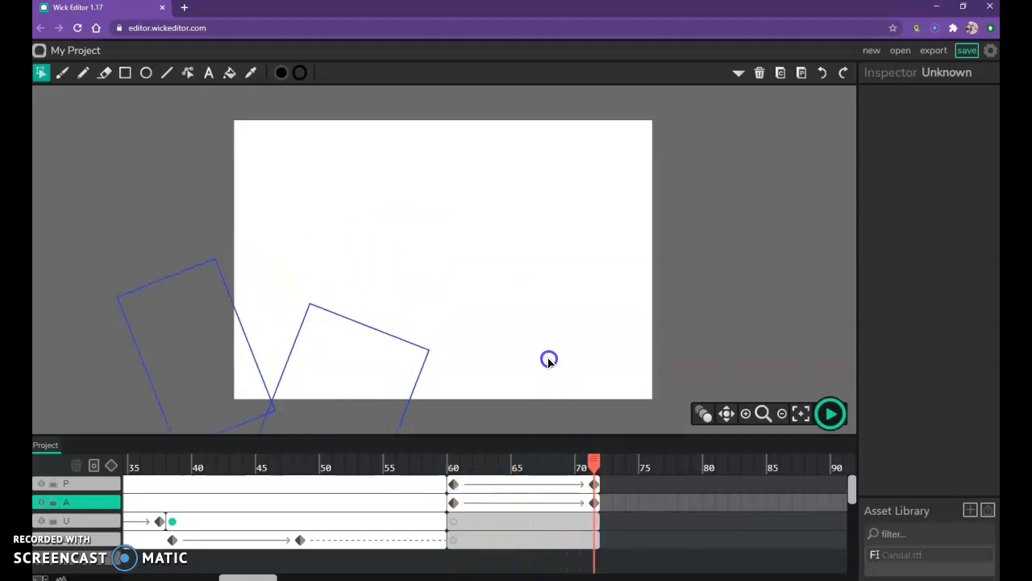